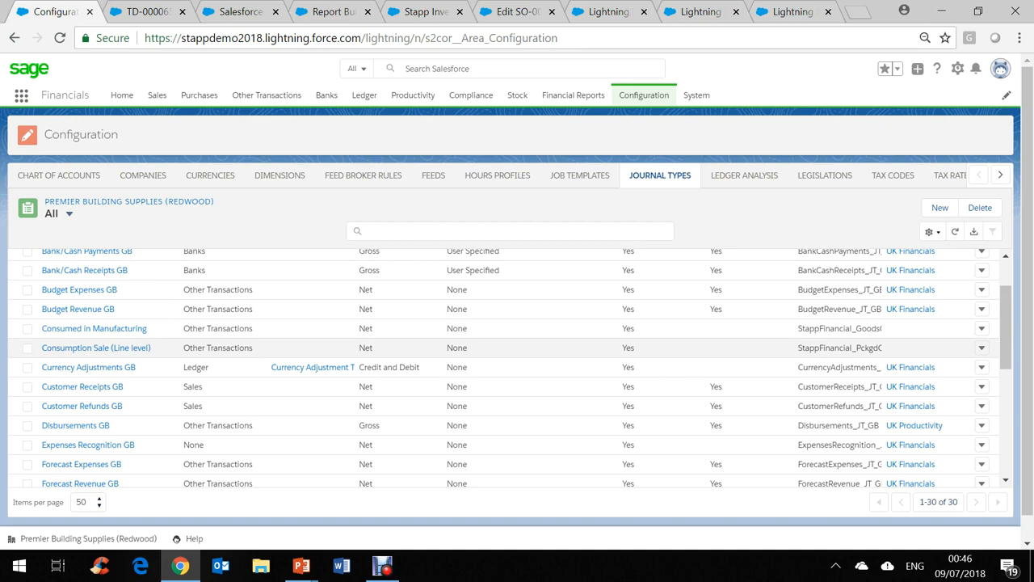
- Look through the rest of the journal types list down to VAT Claim Payment GB
scroll(509, 355, "down", 2)
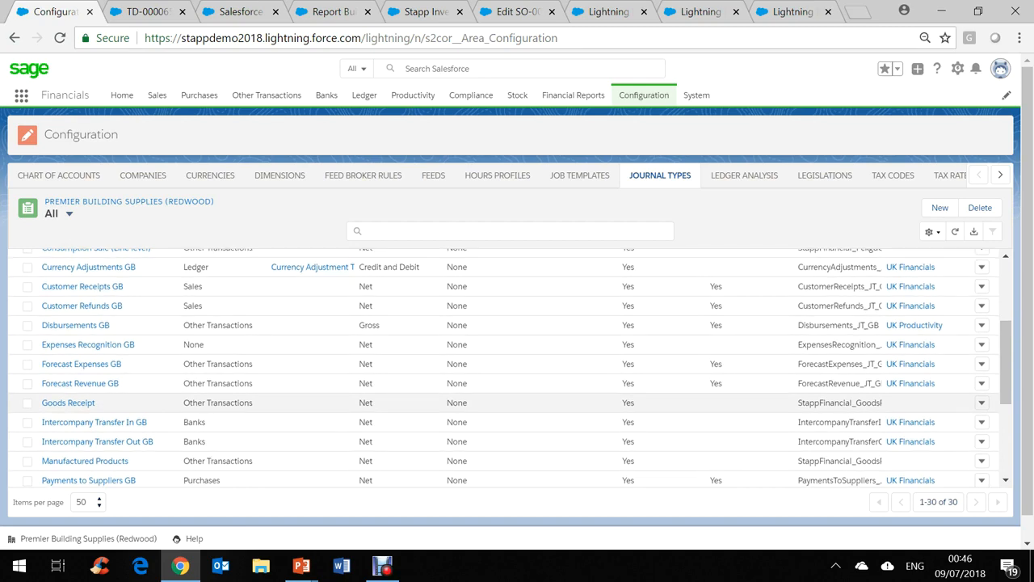
scroll(509, 396, "down", 2)
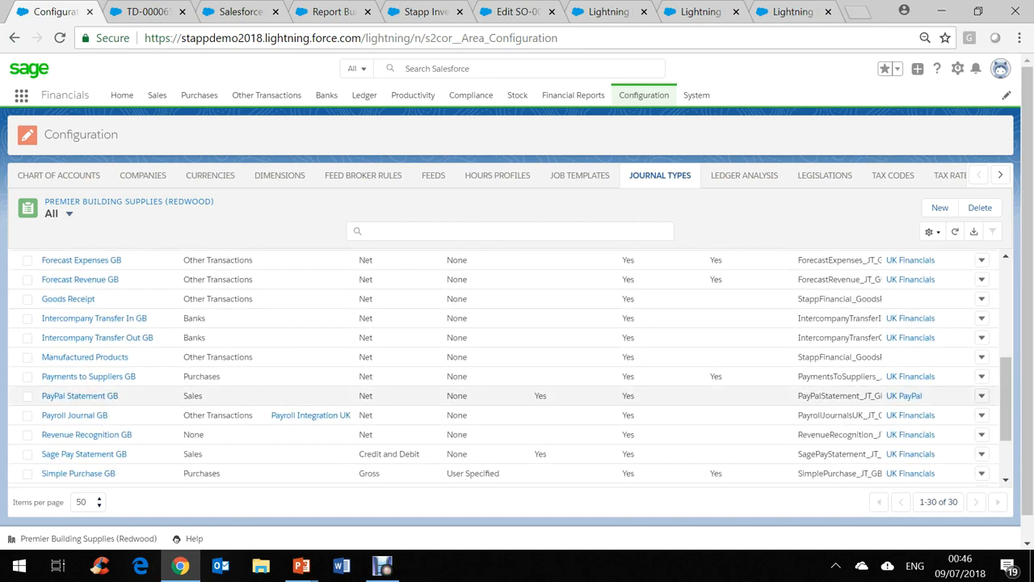
scroll(89, 400, "down", 2)
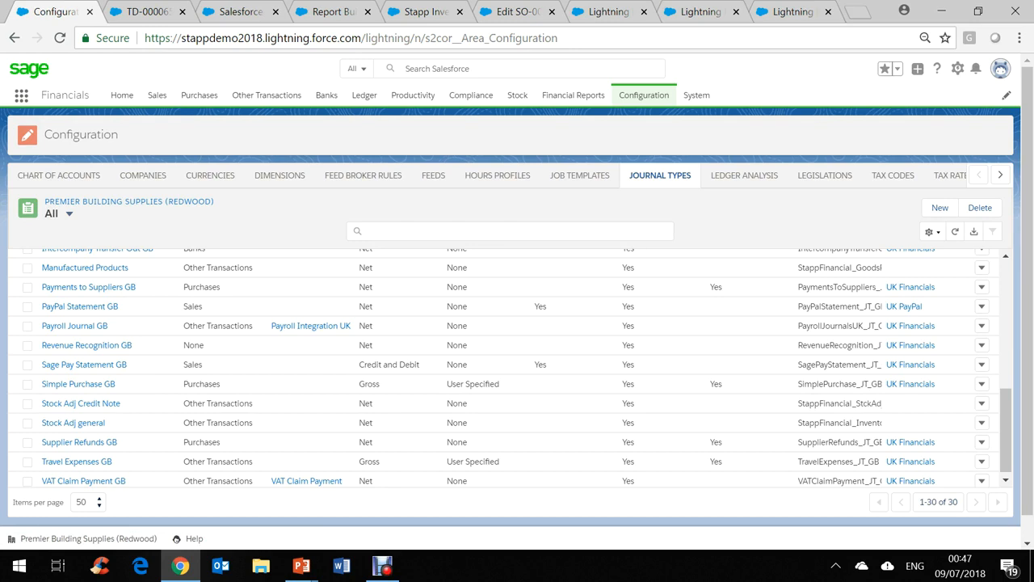
- Review the details and item lines of the purchase order for Tool Manufacturing Inc
key("ctrl+Tab")
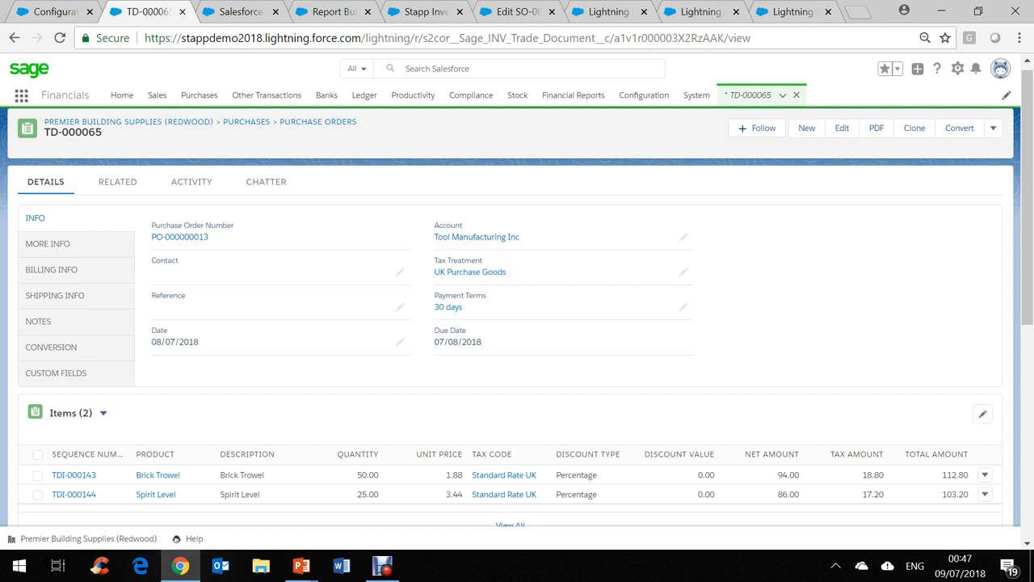
scroll(518, 324, "down", 1)
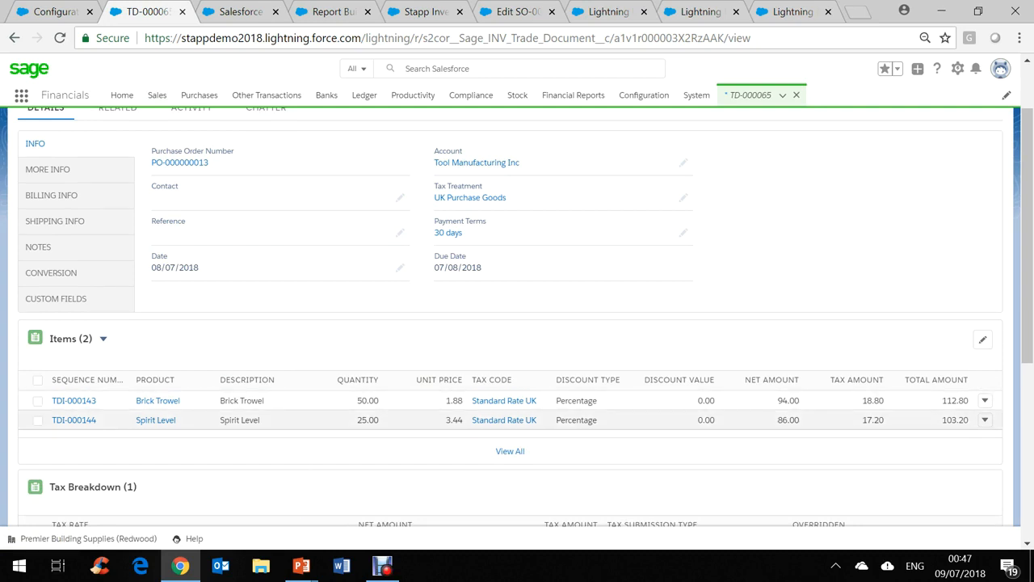
scroll(518, 323, "up", 1)
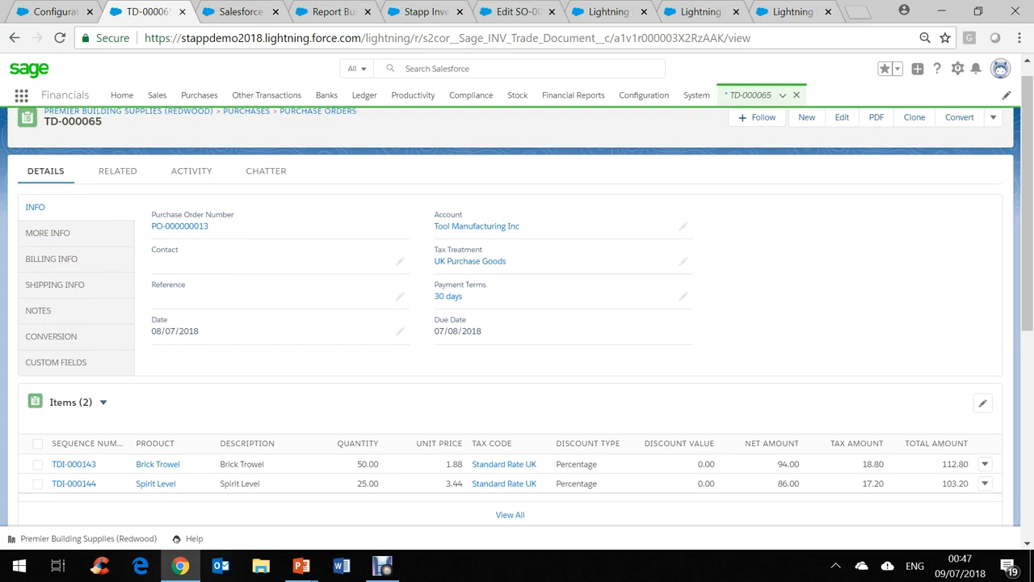
scroll(517, 324, "up", 1)
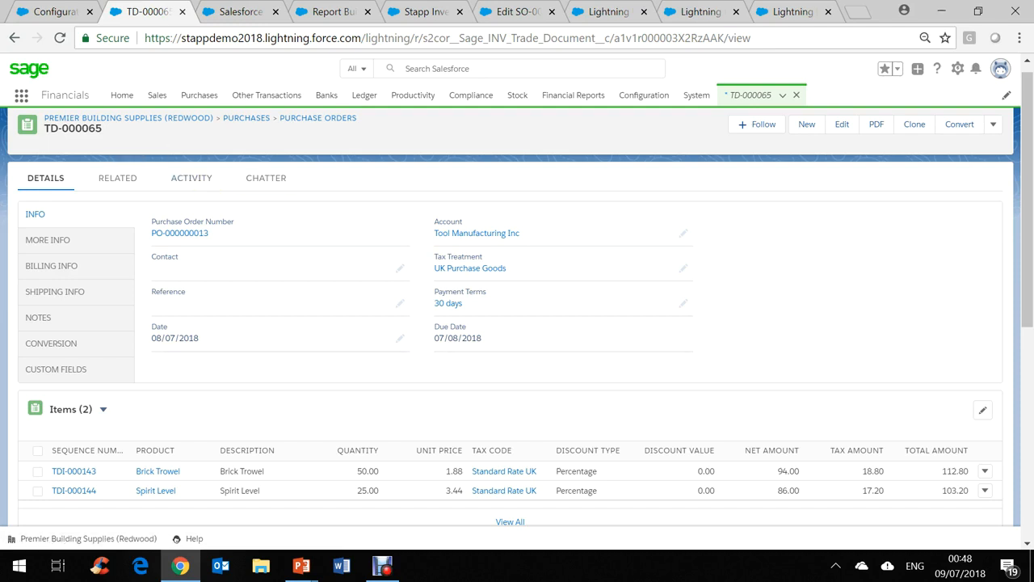
- Set the Spirit Level receiving quantity to 25 in the stock receipt for Tool Manufacturing Inc
left_click(241, 12)
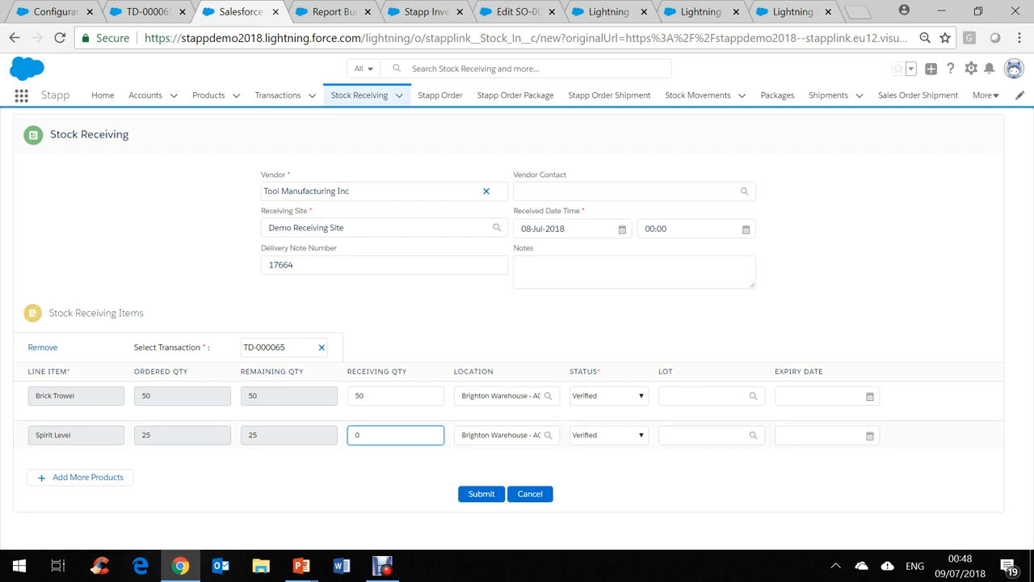
key("BackSpace")
type("25")
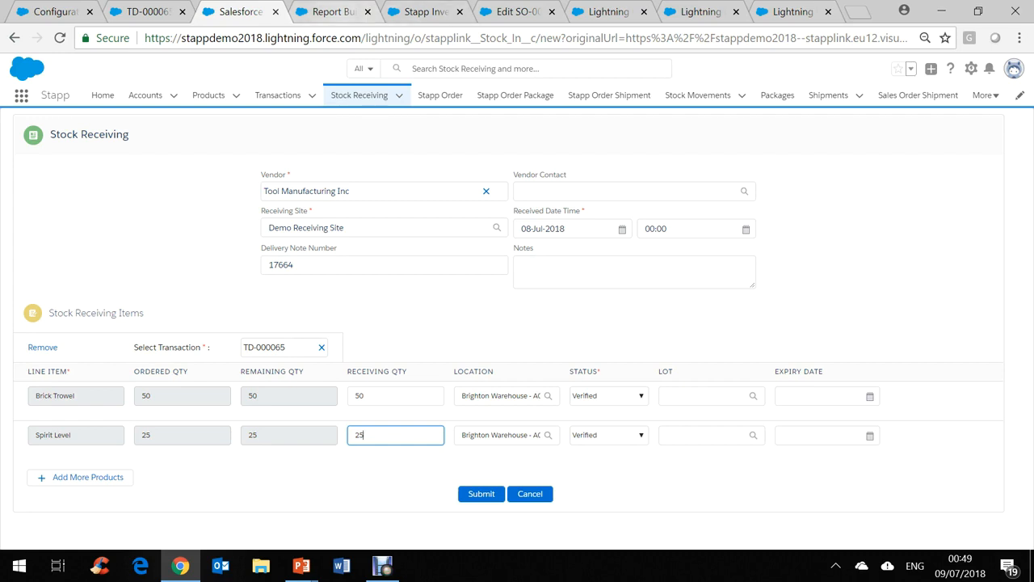
- Run the Stapp Stock Take report, and view the Stapp Inventory Levels report
key("ctrl+Tab")
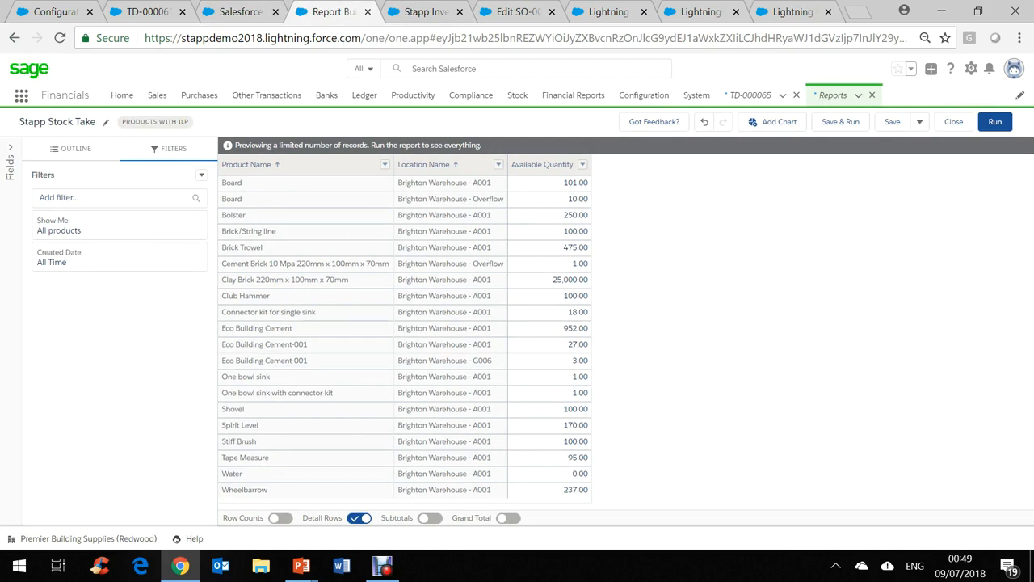
left_click(995, 122)
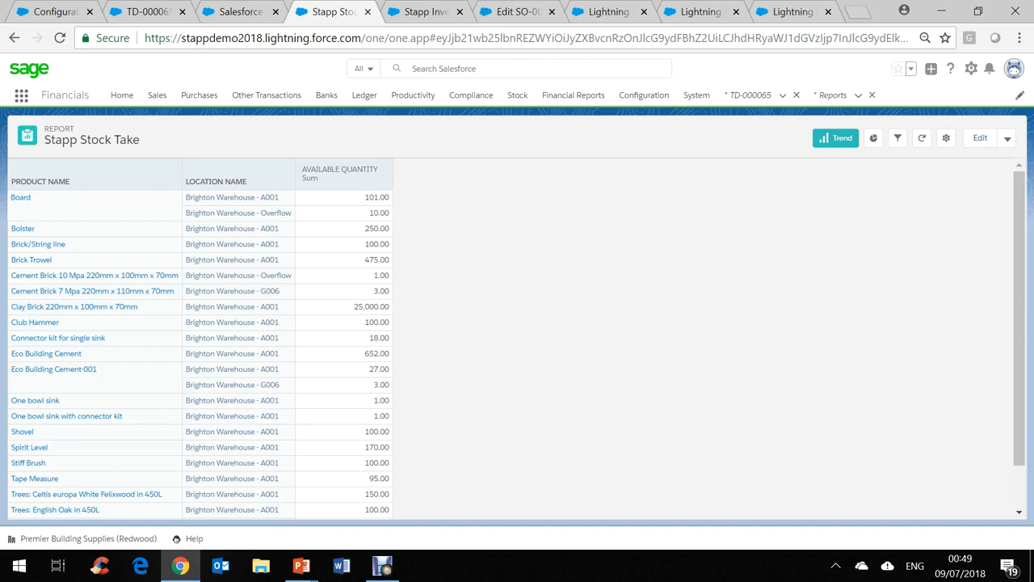
left_click(426, 12)
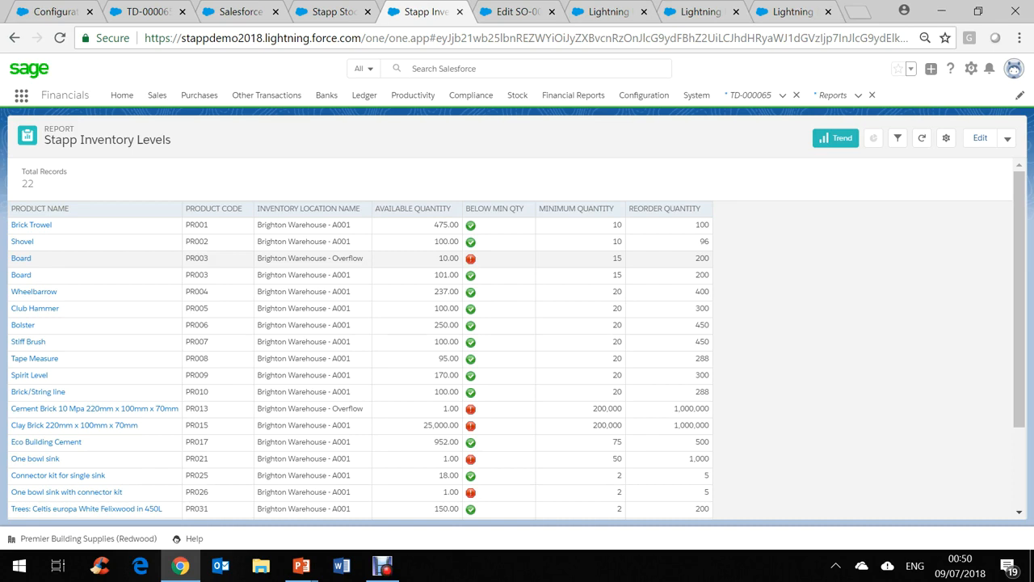
- Examine the Extend a home sales order, including its header fields, text blocks, shipment address section and item lines
key("ctrl+Tab")
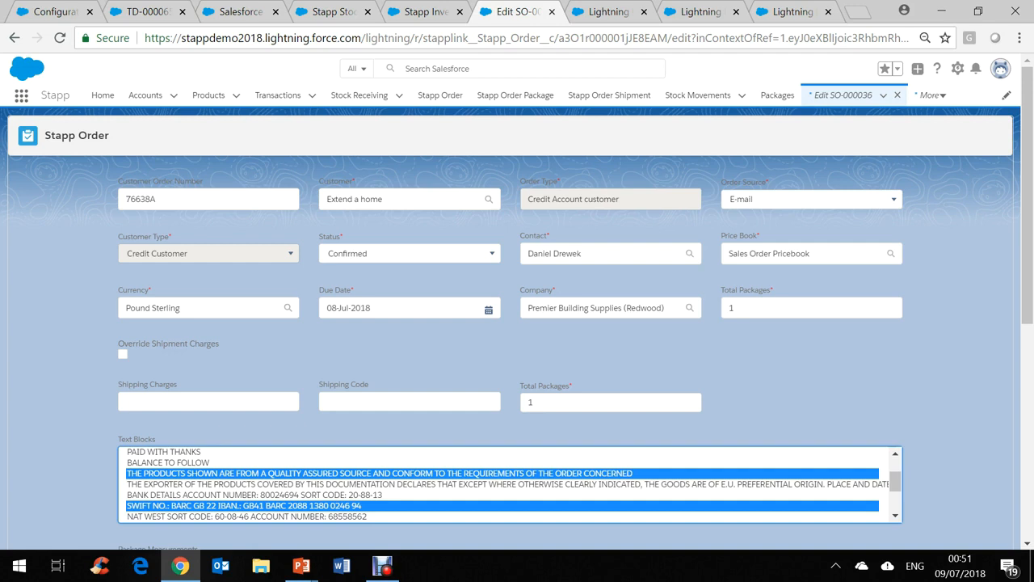
scroll(518, 323, "down", 1)
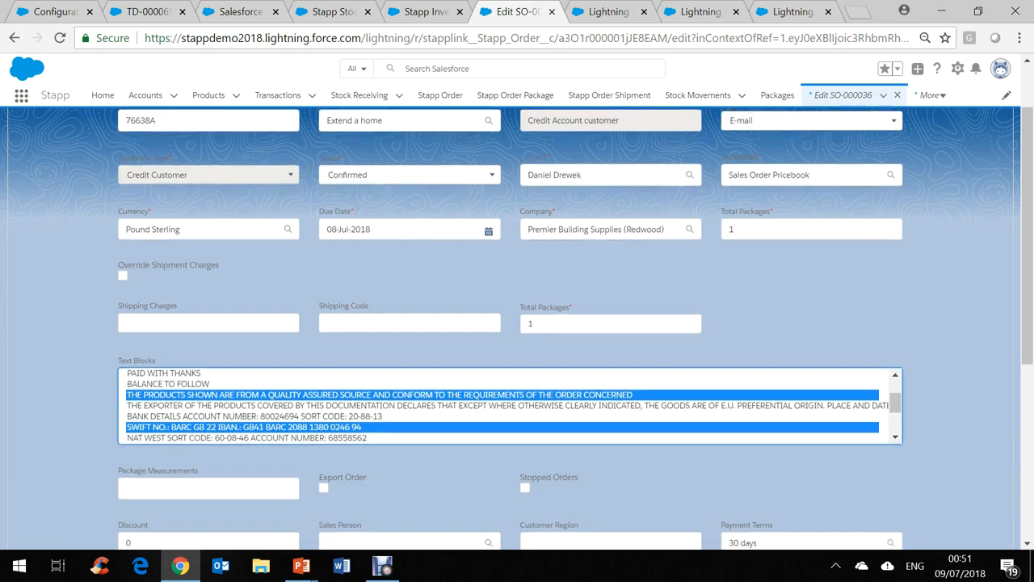
scroll(517, 323, "down", 1)
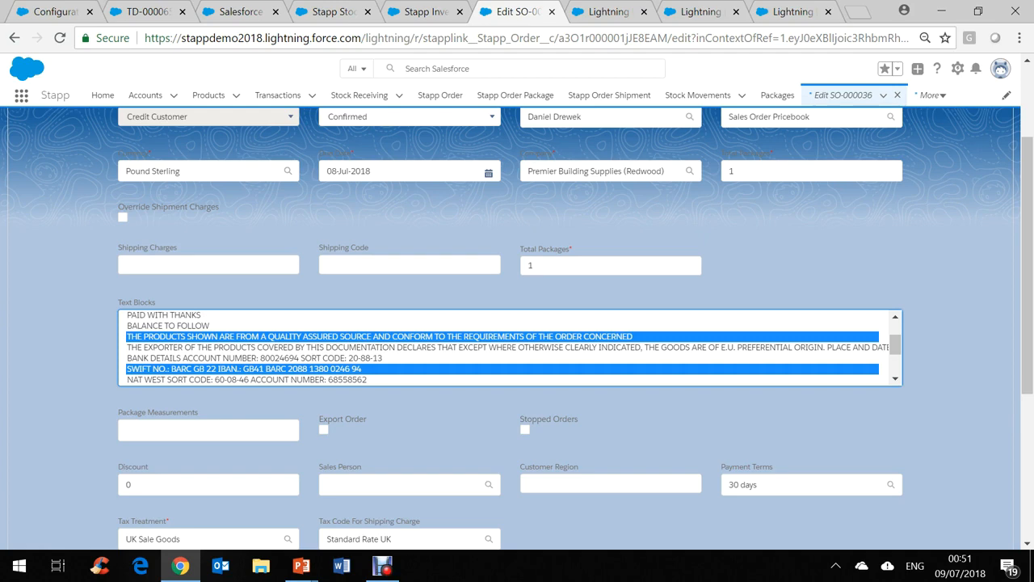
scroll(517, 323, "down", 2)
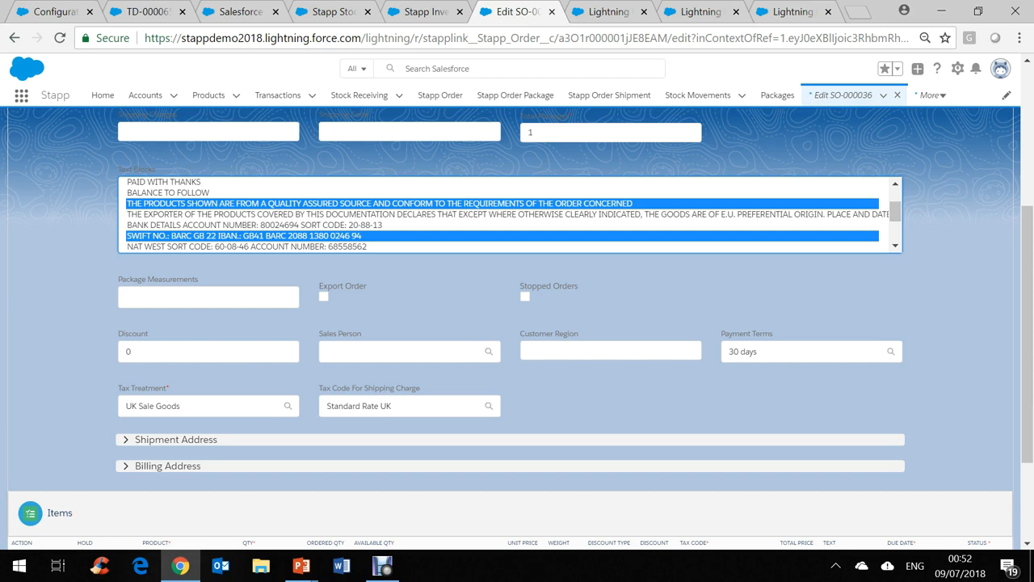
scroll(517, 347, "down", 3)
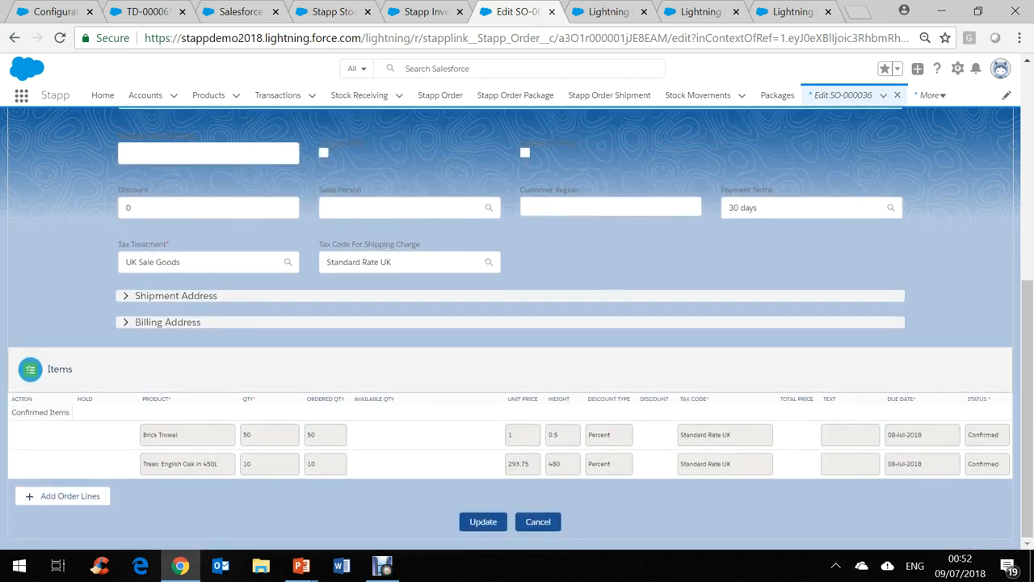
left_click(176, 295)
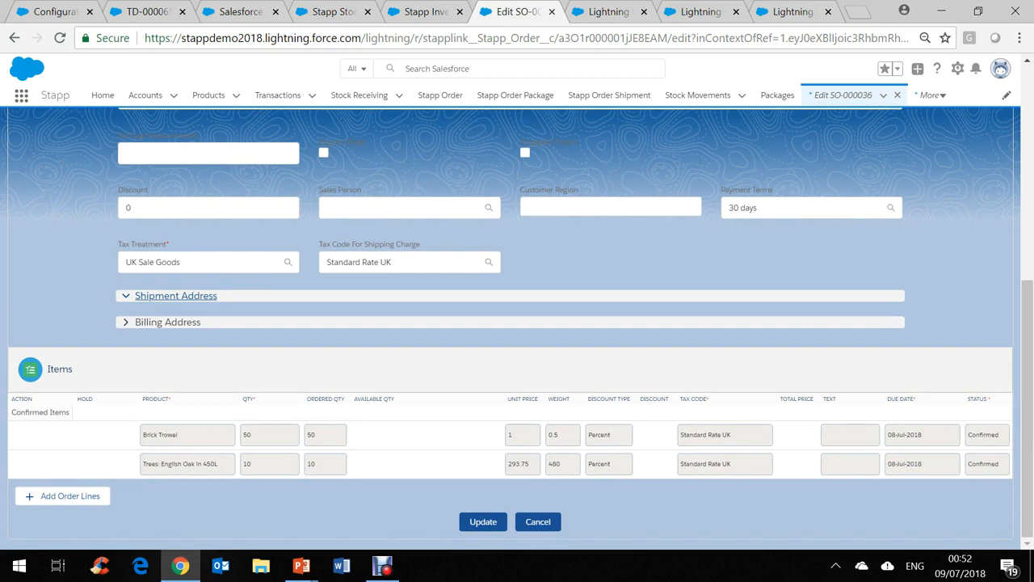
left_click(175, 296)
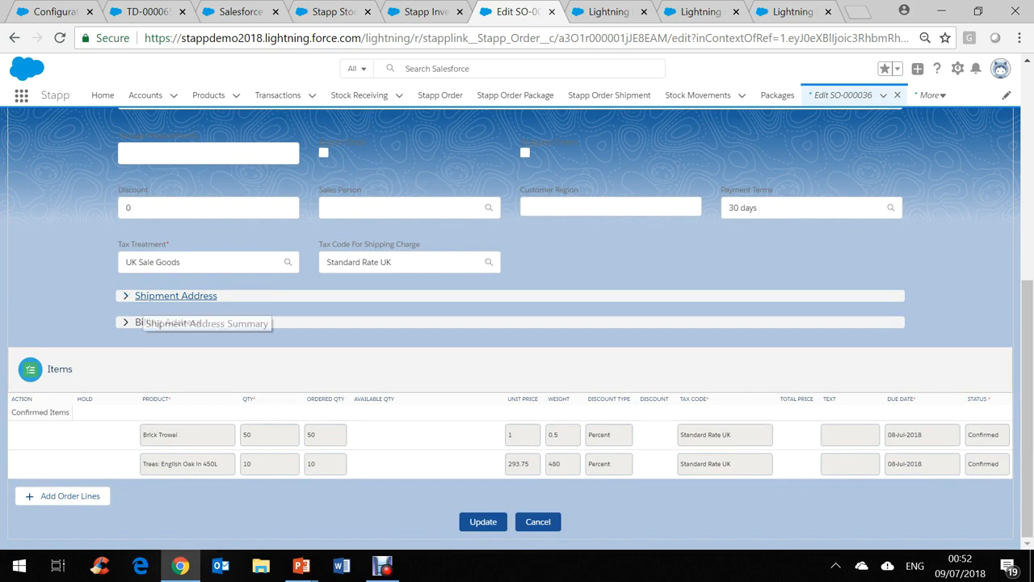
left_click(176, 295)
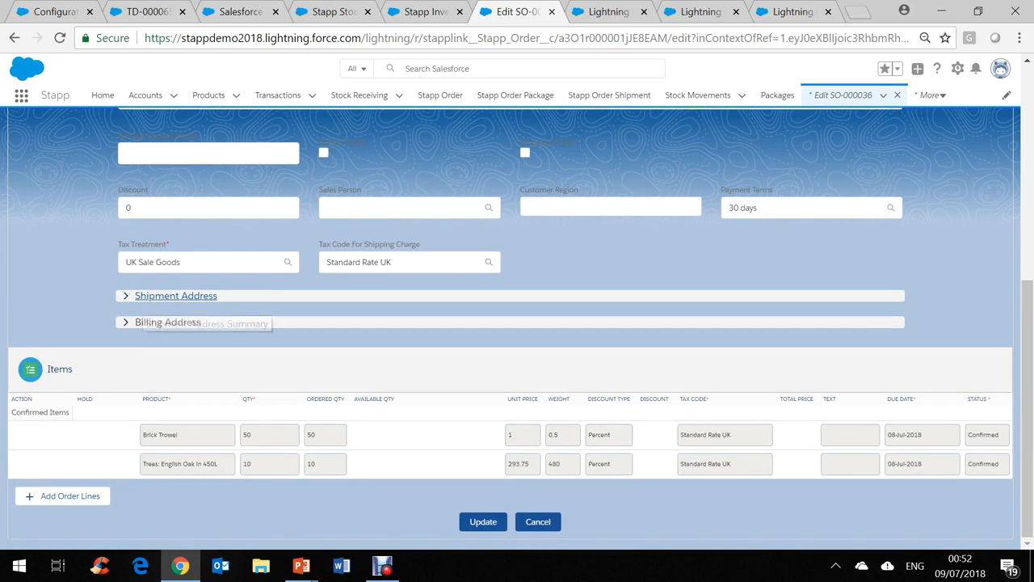
left_click(175, 296)
scroll(517, 324, "up", 5)
scroll(509, 450, "up", 1)
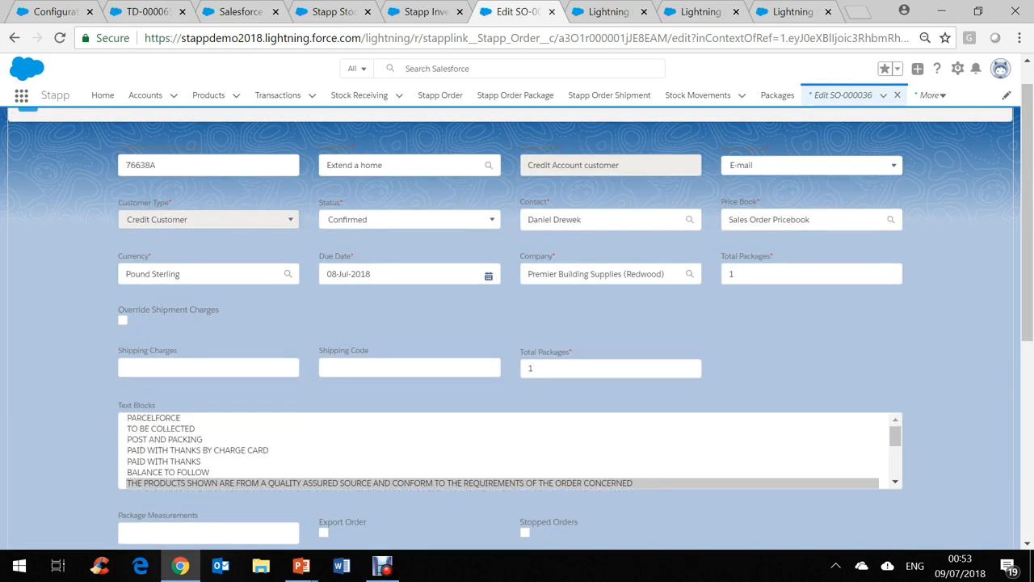
scroll(517, 323, "up", 1)
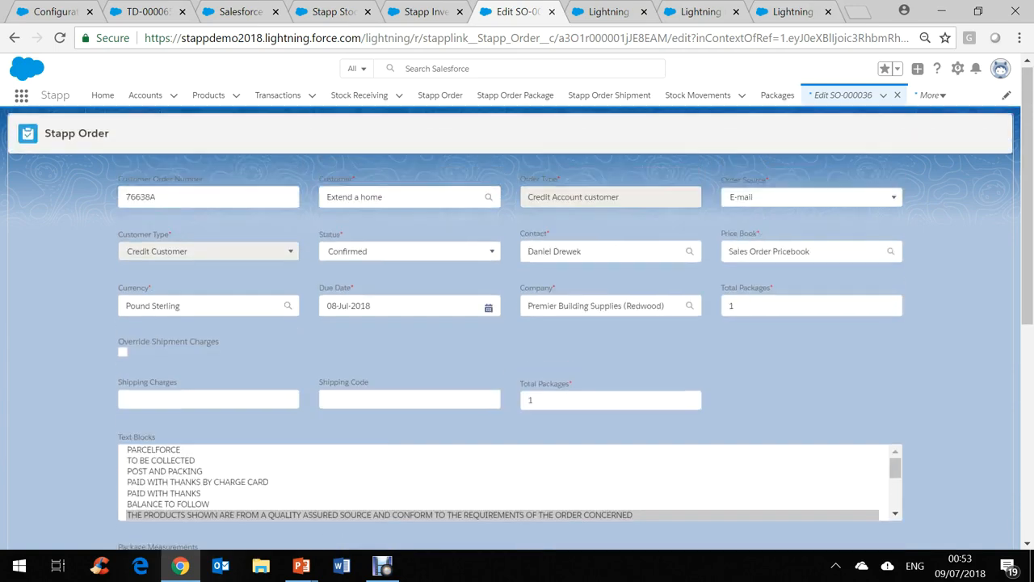
- In the Extend a home package, manually allocate 50 Brick Trowels from the second Brighton Warehouse - A001 stock line and save the allocation
left_click(608, 13)
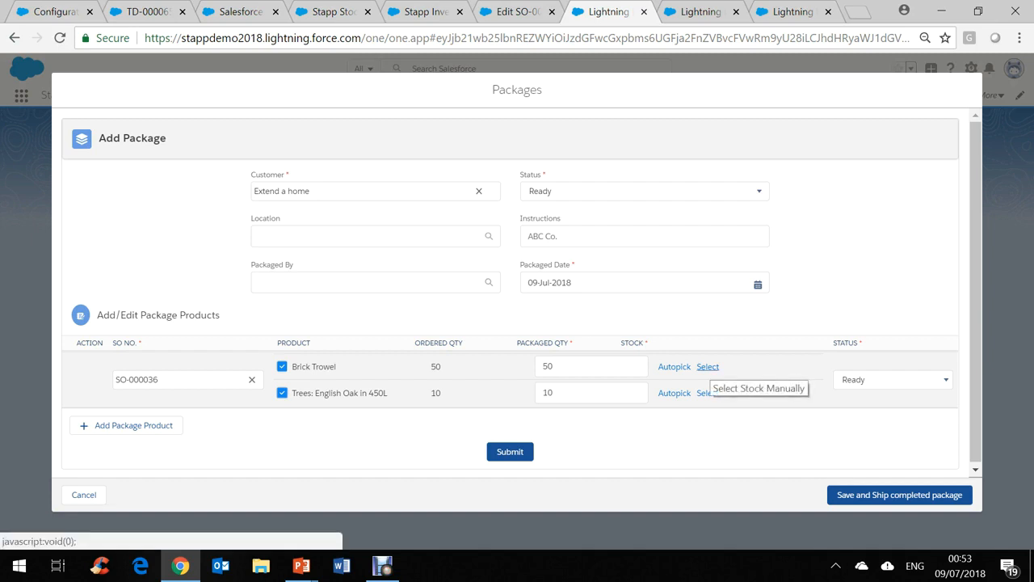
left_click(708, 366)
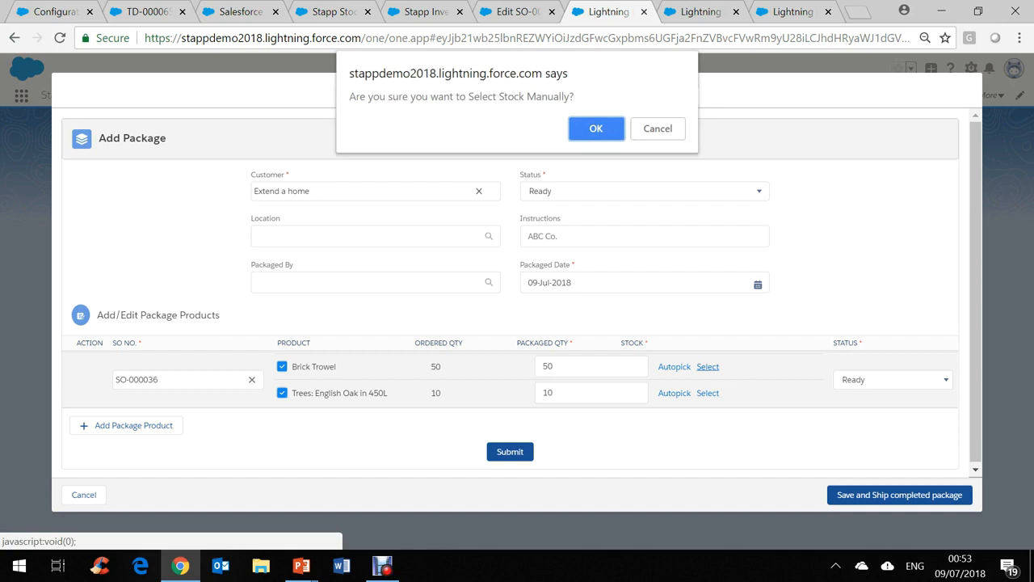
key("Return")
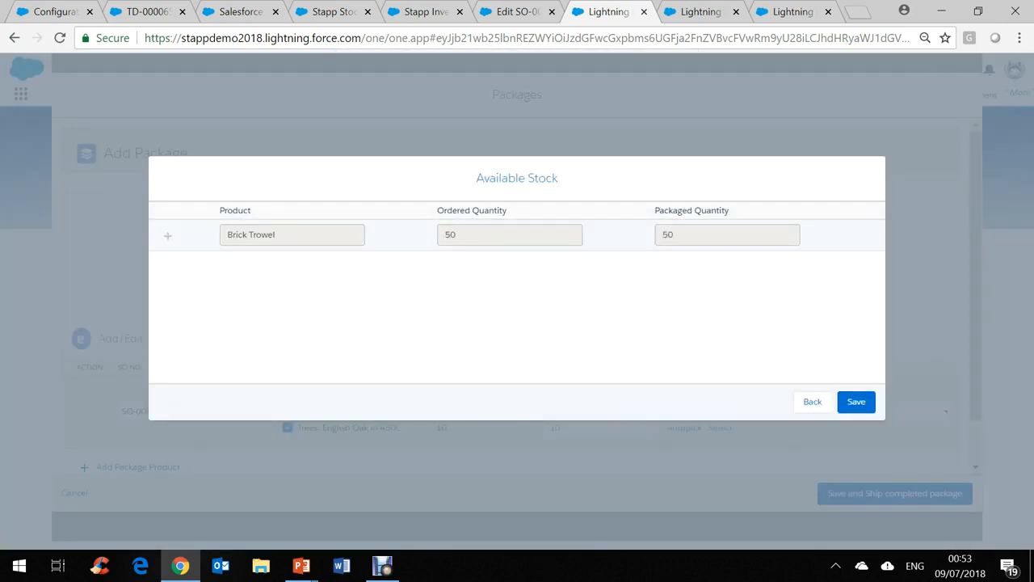
left_click(168, 235)
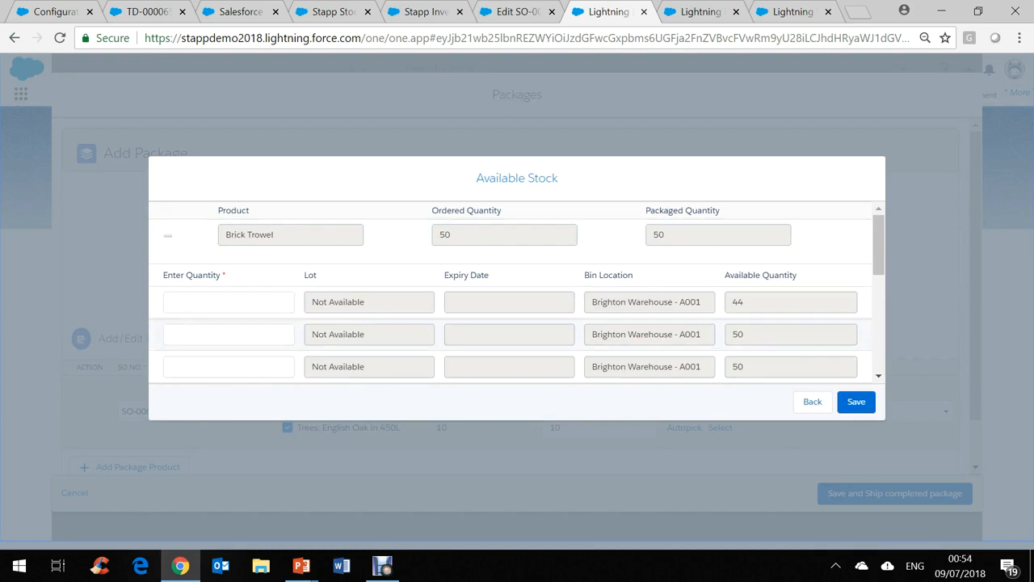
left_click(229, 335)
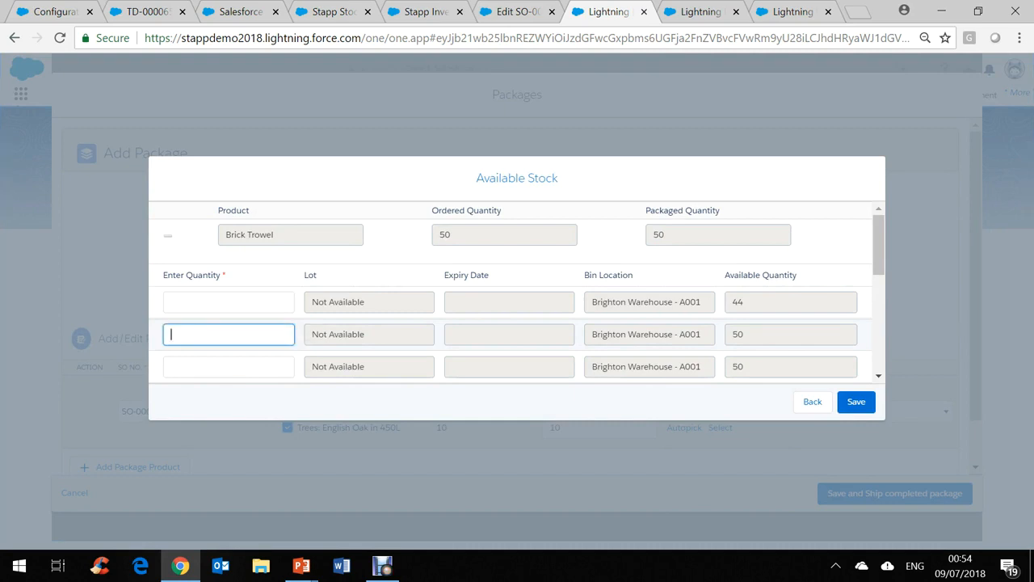
type("50")
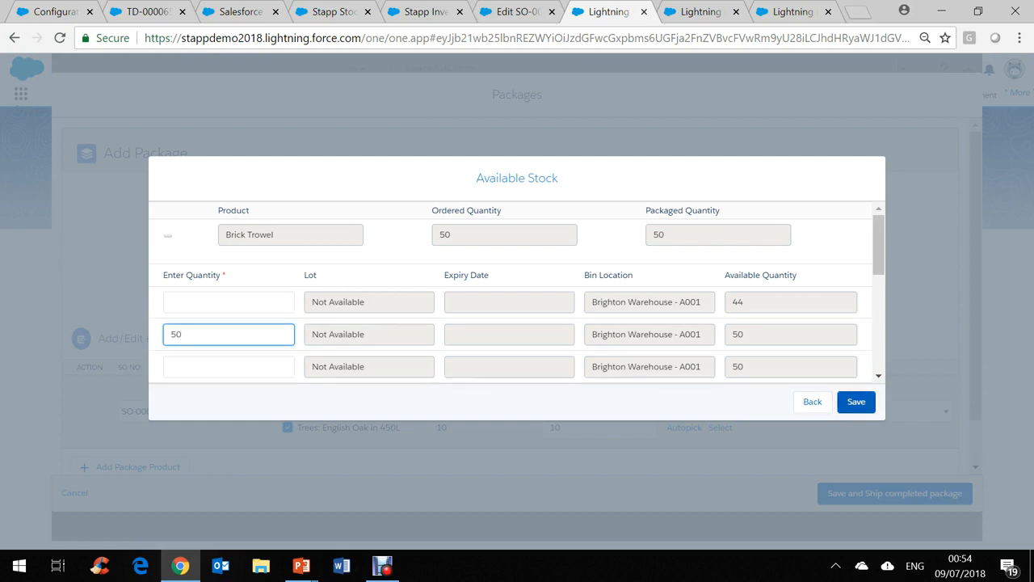
left_click(856, 402)
left_click(858, 408)
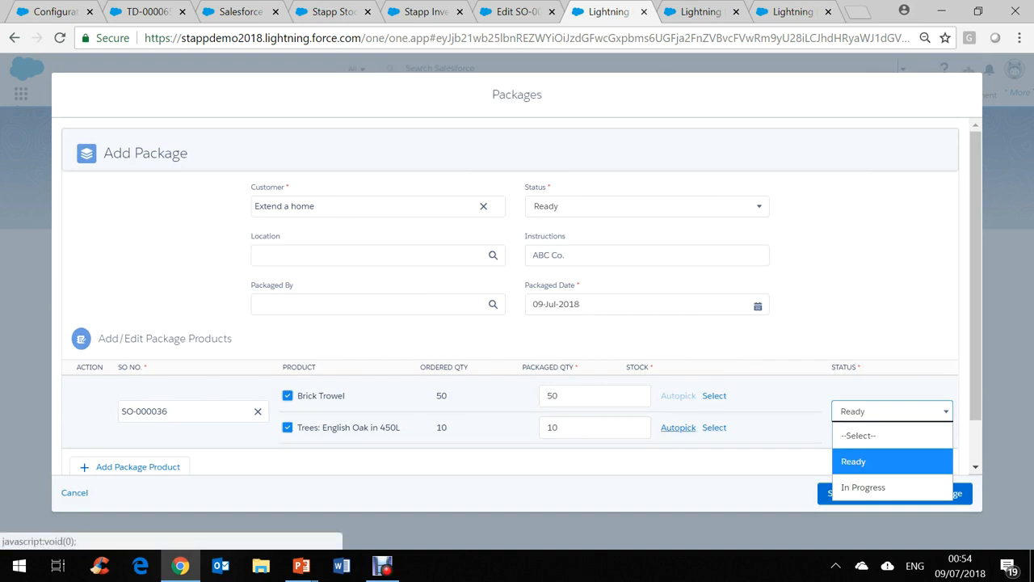
- Allocate the package's Trees: English Oak in 450L stock automatically with Autopick
left_click(678, 428)
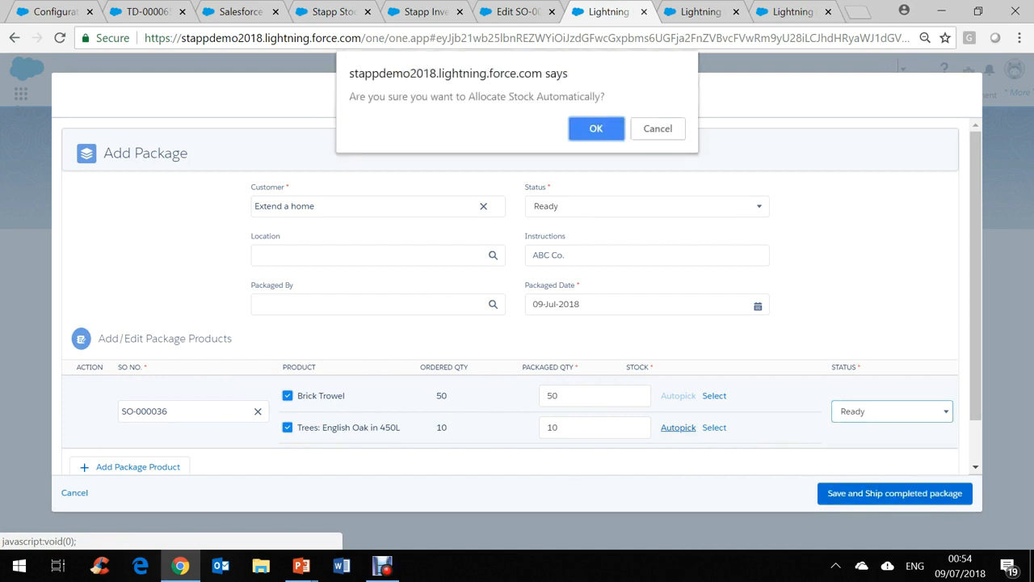
key("Return")
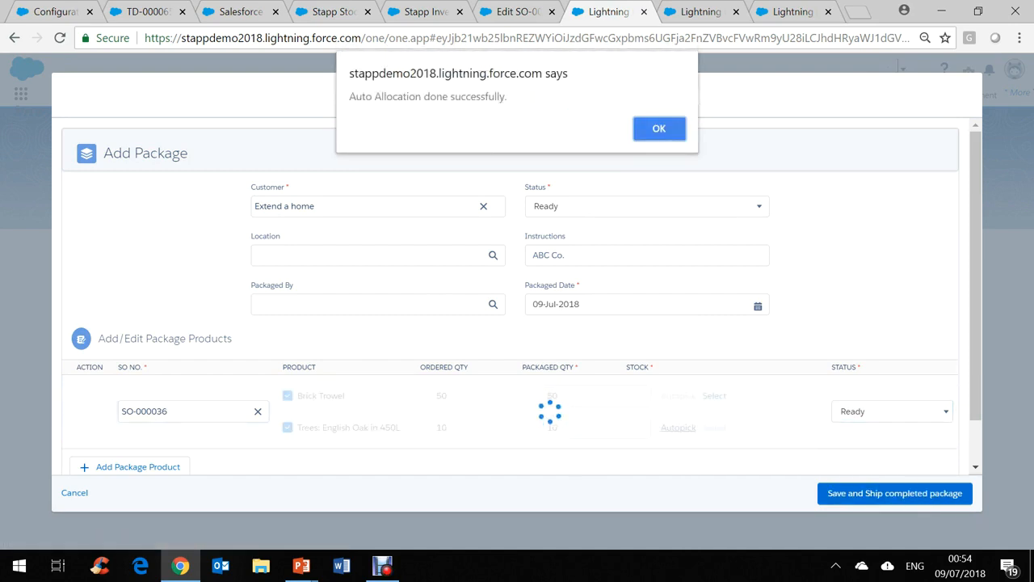
key("Return")
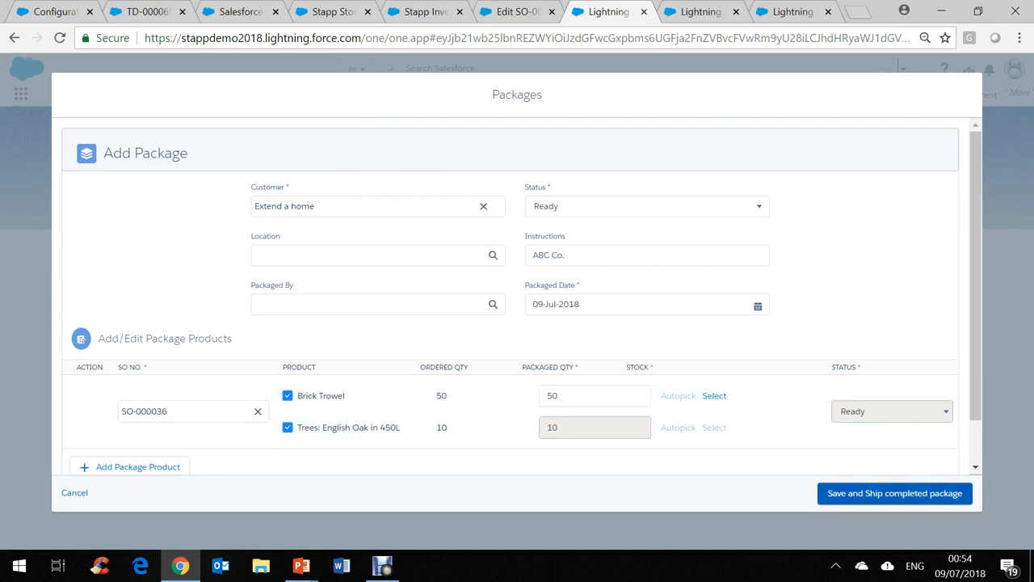
- Save and ship the completed Extend a home package, and give its new shipment the carrier DHL and waybill 44555
left_click(894, 493)
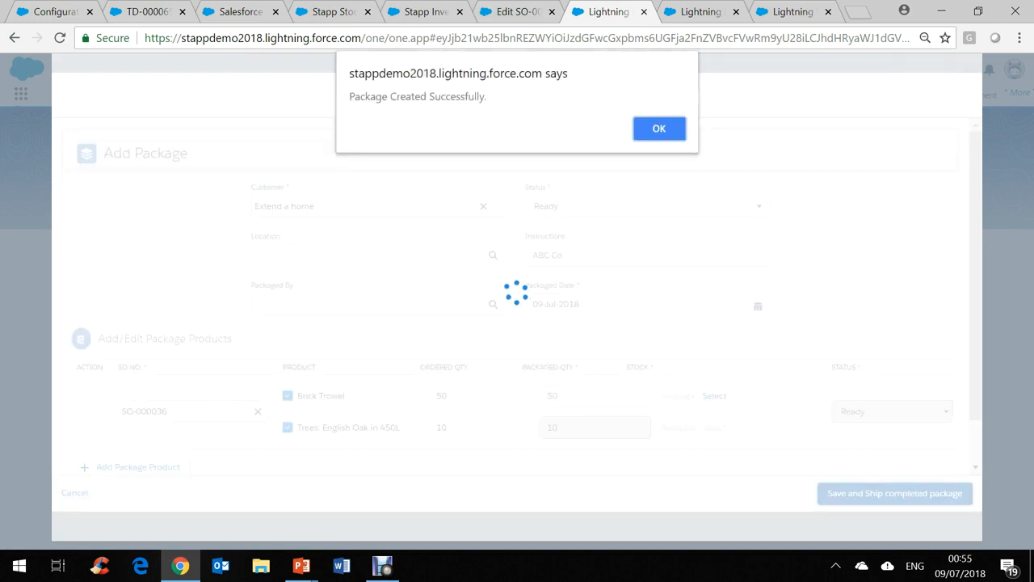
key("Return")
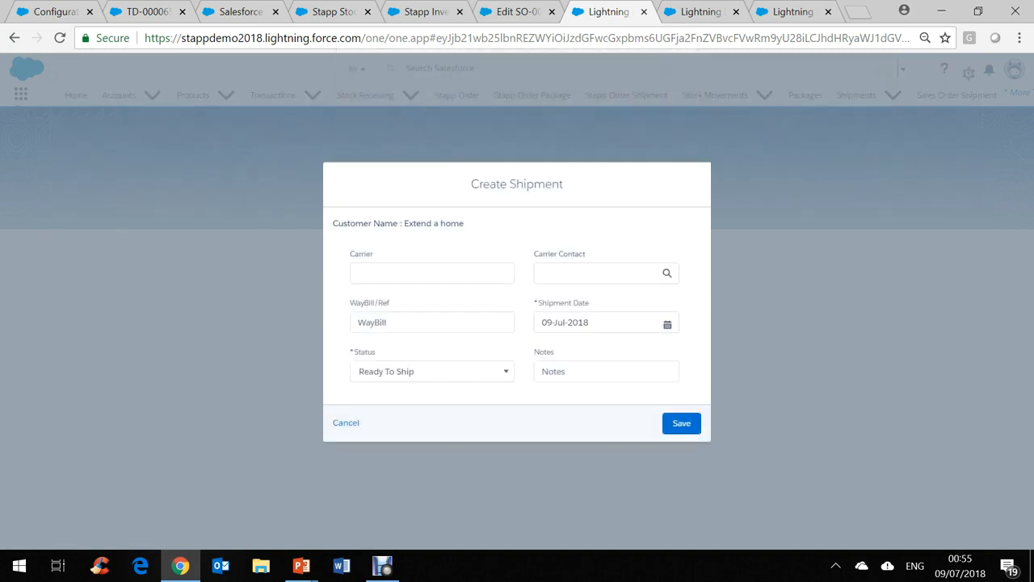
left_click(432, 273)
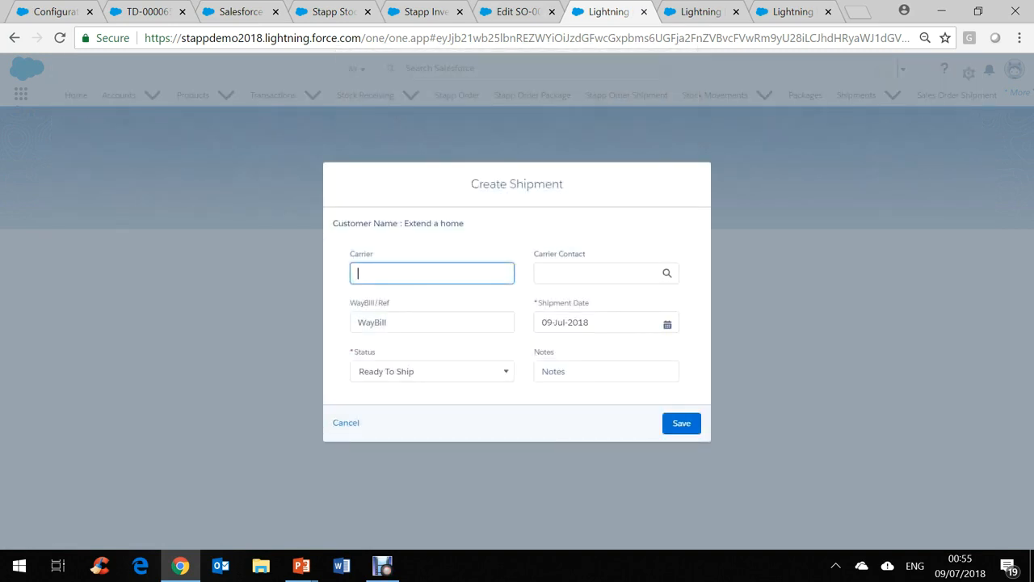
type("DHL")
left_click(431, 322)
type("44555")
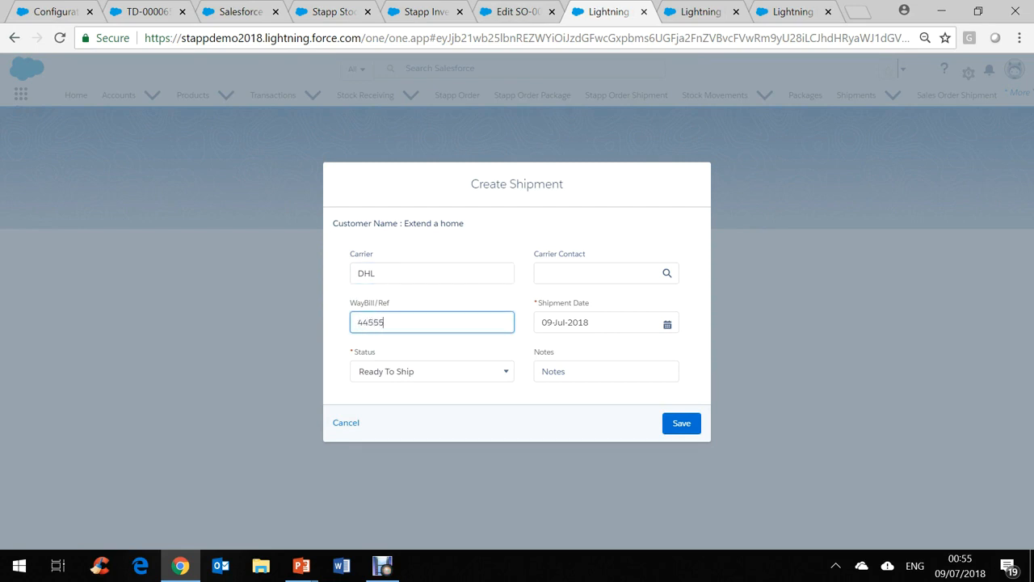
- Set the shipment's status to Shipped and save the shipment
left_click(431, 371)
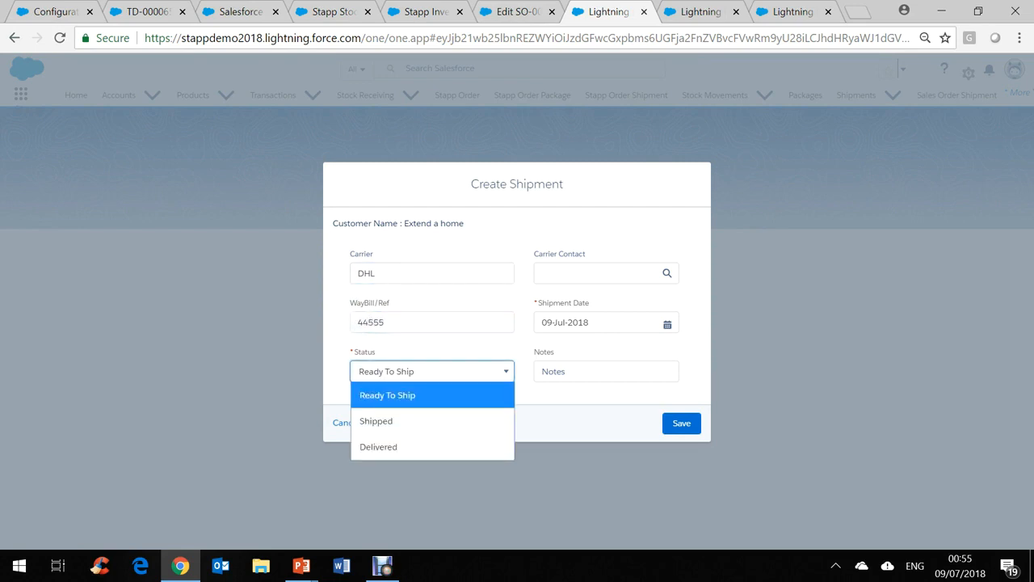
key("Return")
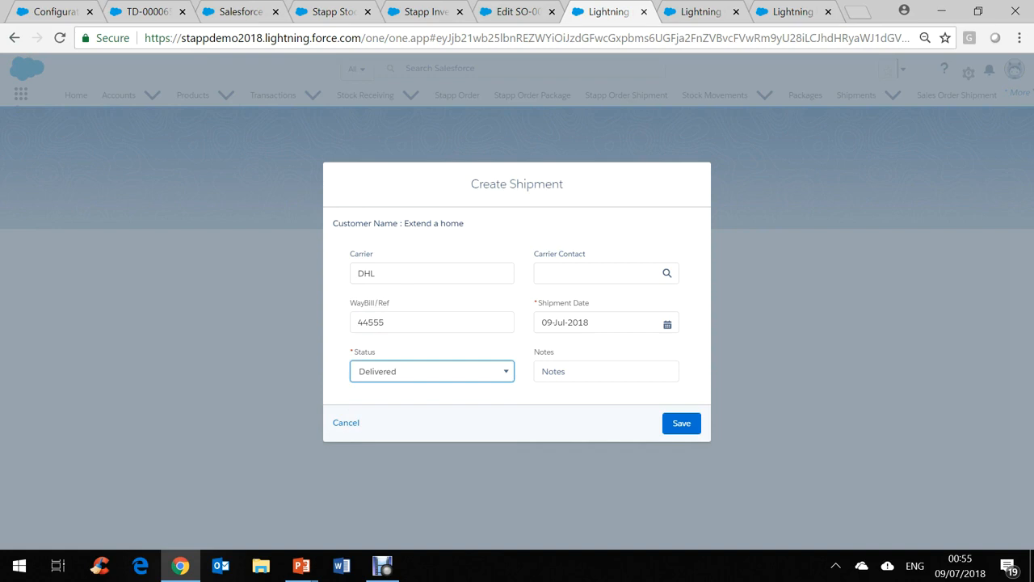
left_click(431, 371)
left_click(431, 371)
left_click(431, 371)
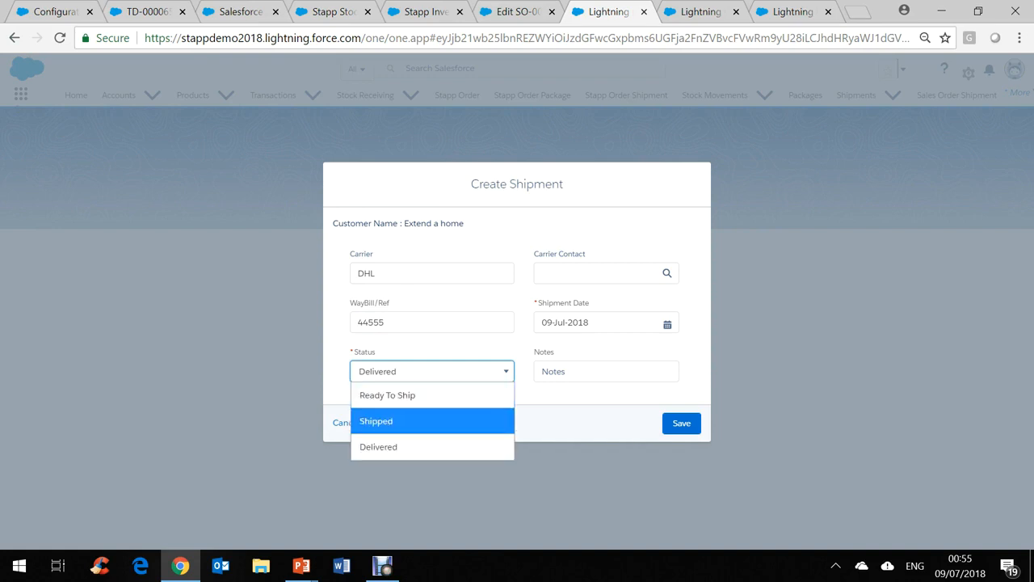
left_click(431, 421)
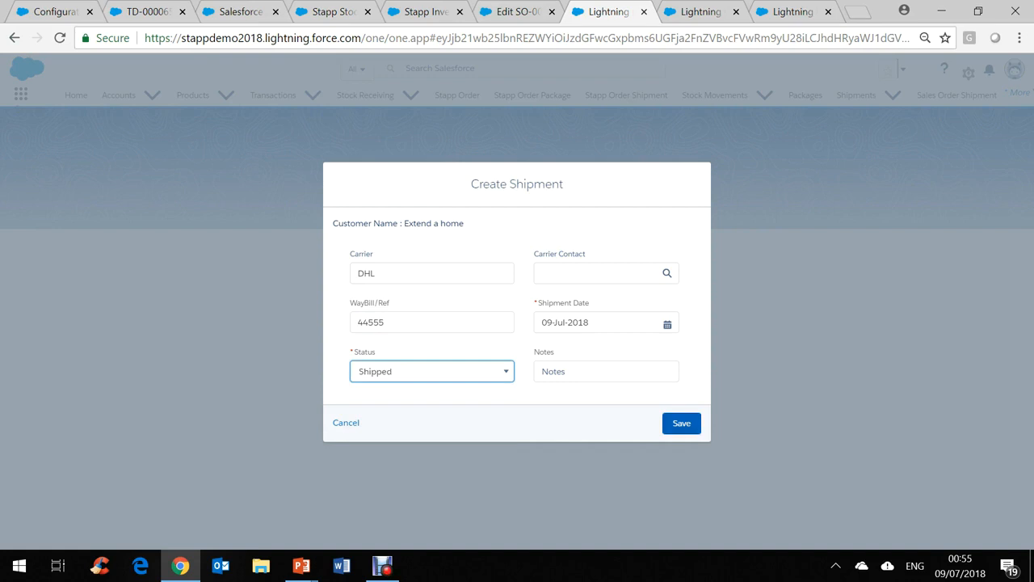
left_click(681, 424)
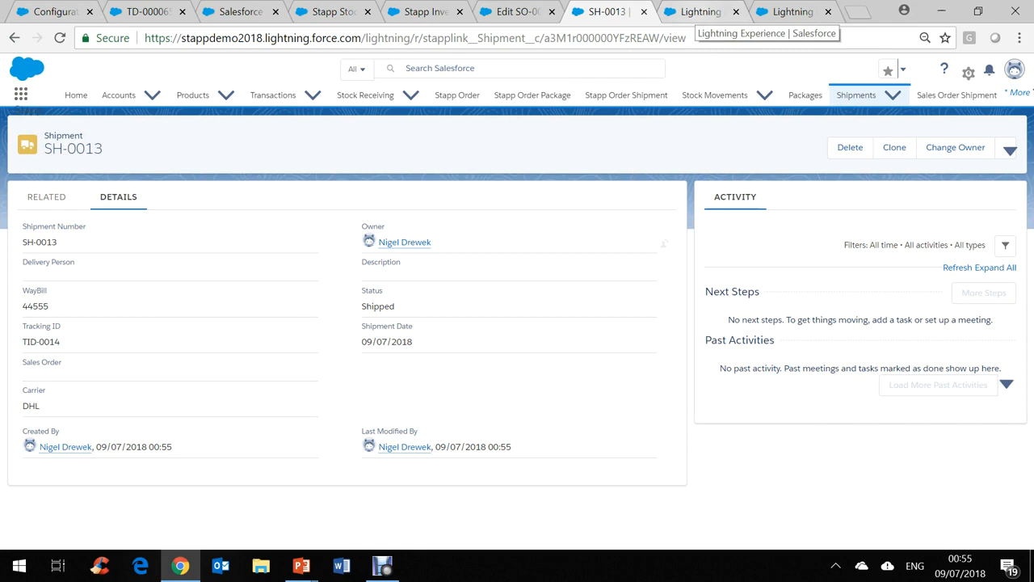
- View the Concrete Block recipe, and examine the details and status options of the Mon 9Jul - 2 manufacturing run
left_click(699, 11)
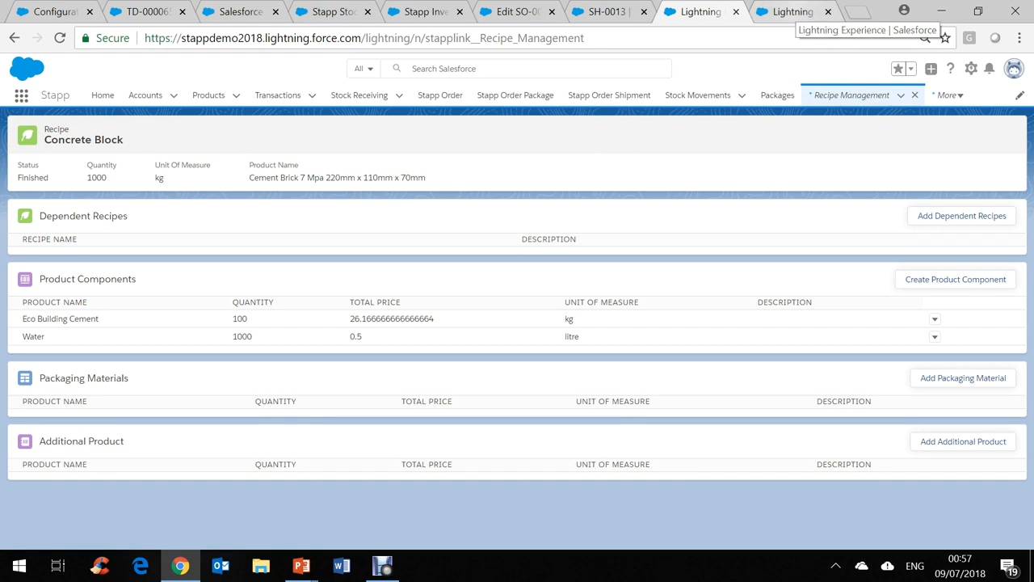
left_click(790, 11)
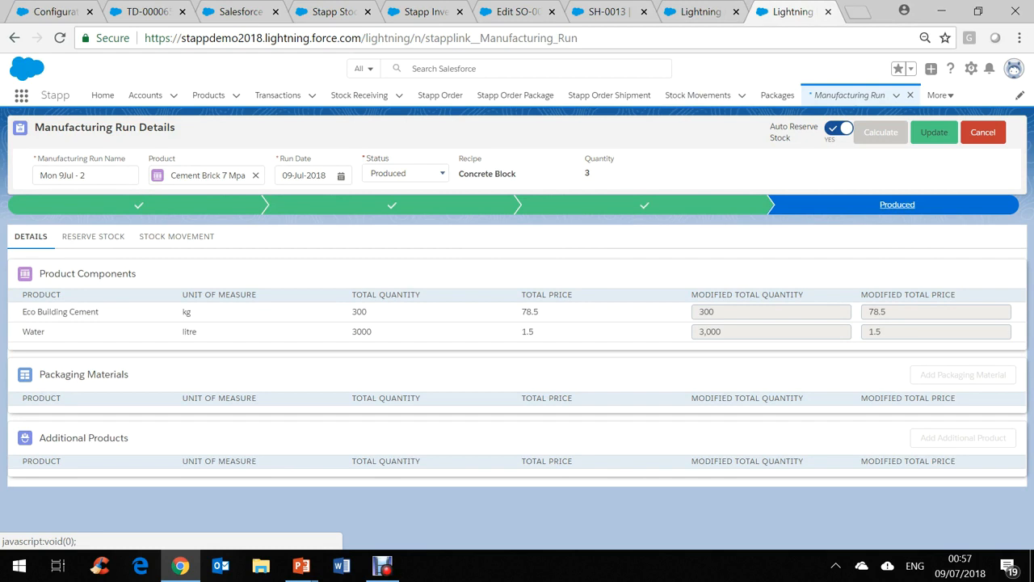
left_click(406, 173)
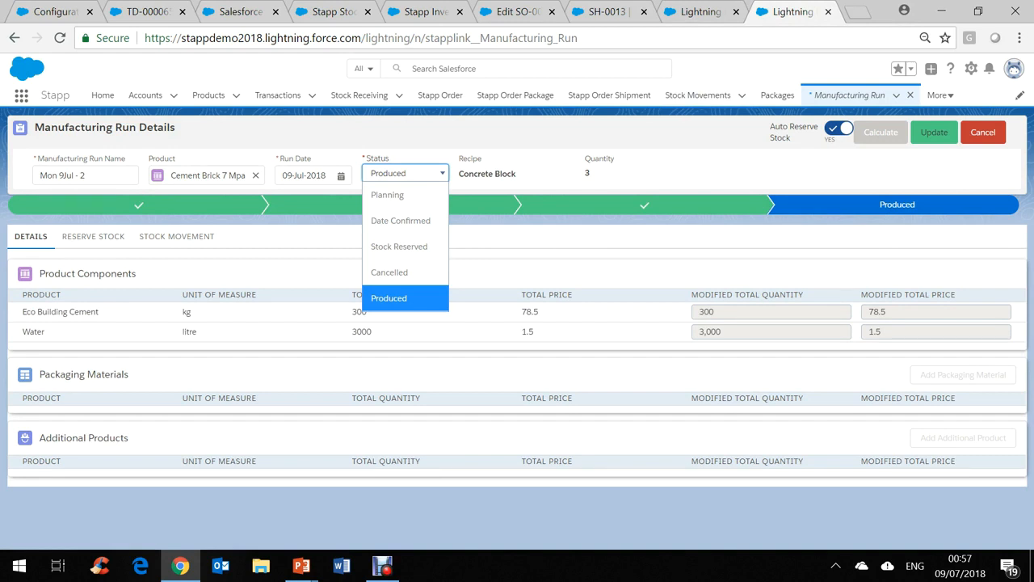
key("Escape")
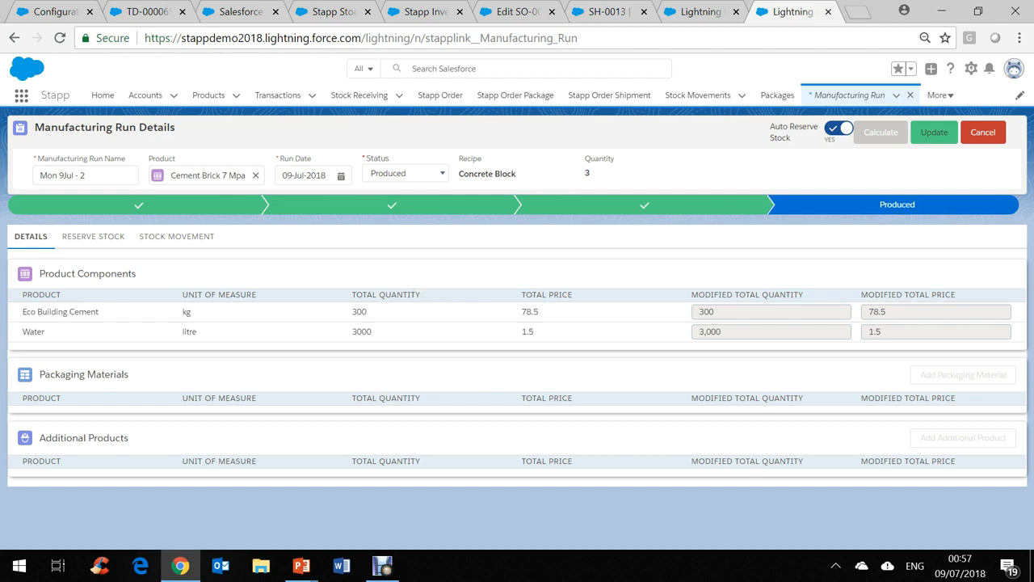
left_click(405, 174)
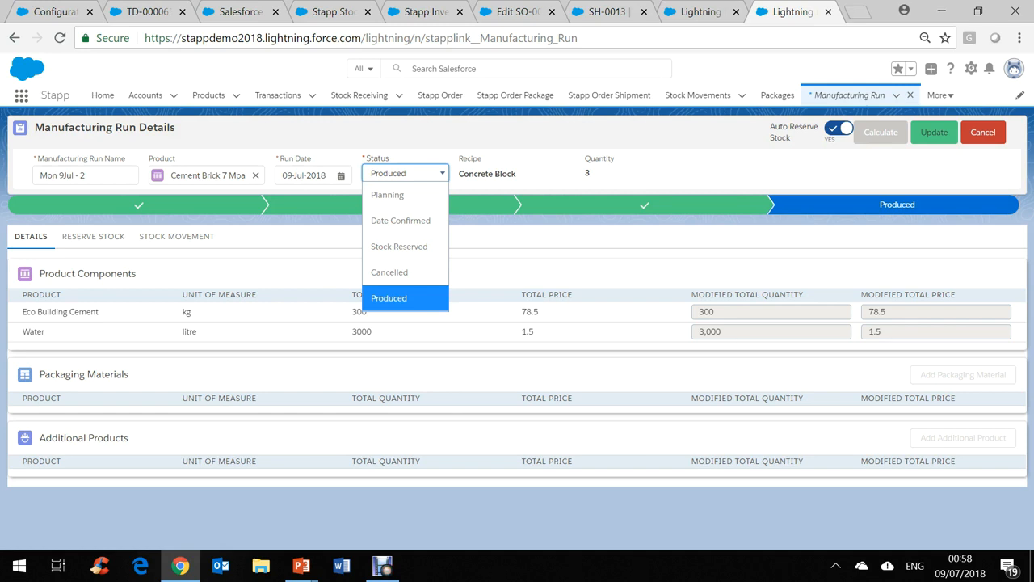
key("Escape")
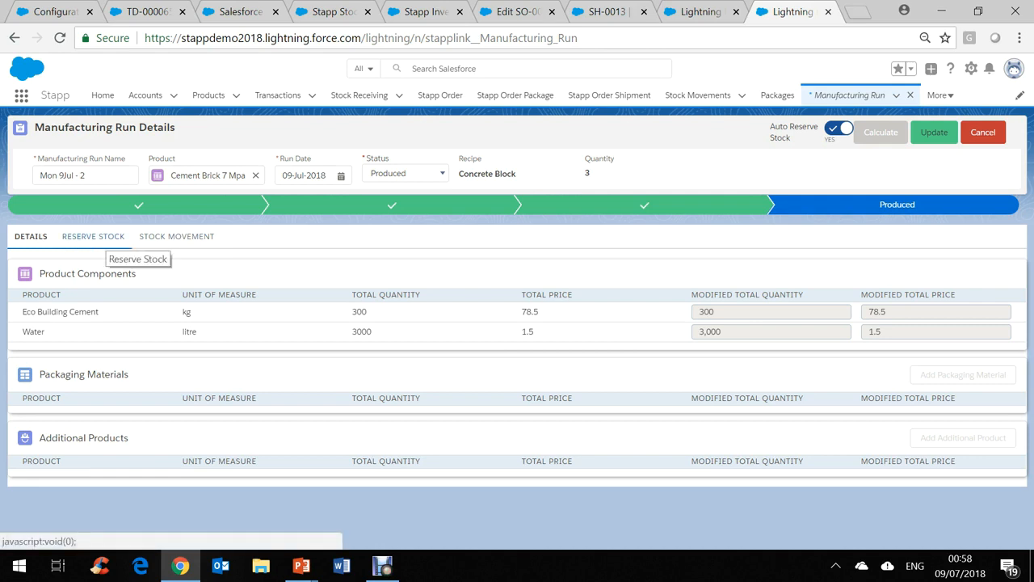
- Review the manufacturing run's reserved stock and the stock movement of its produced goods, and switch to the PowerPoint slide show
left_click(93, 236)
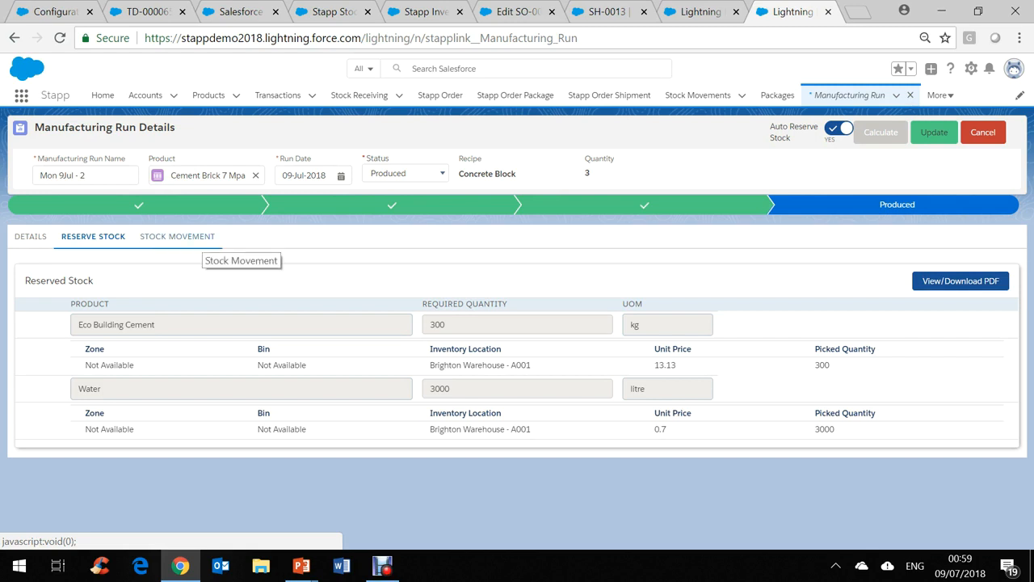
left_click(198, 237)
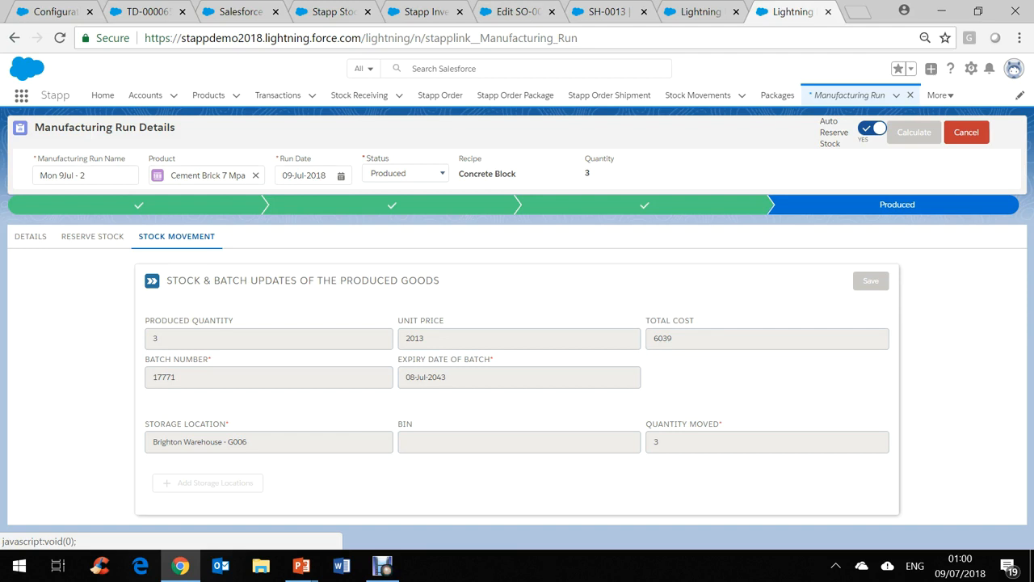
key("alt+Tab")
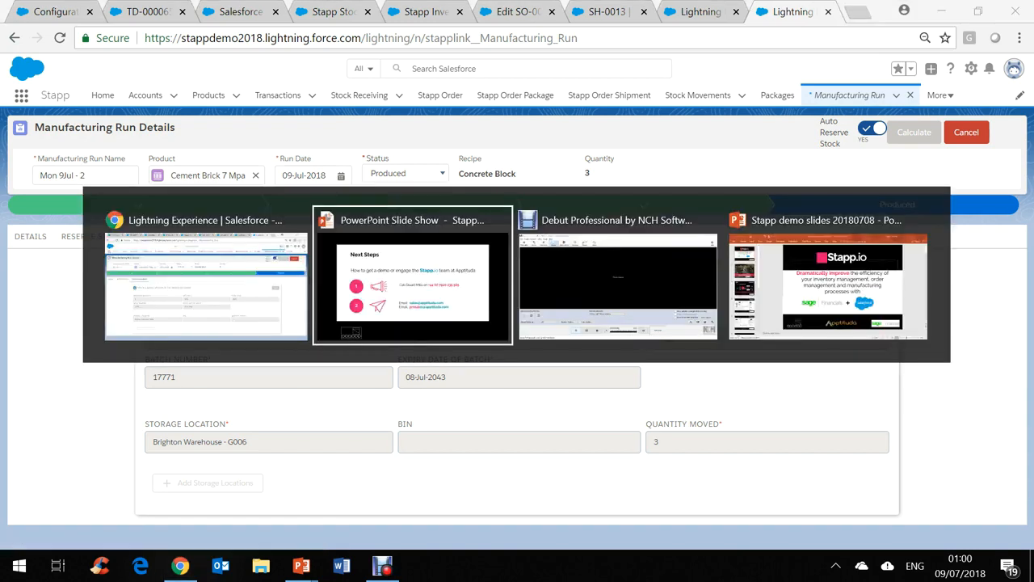